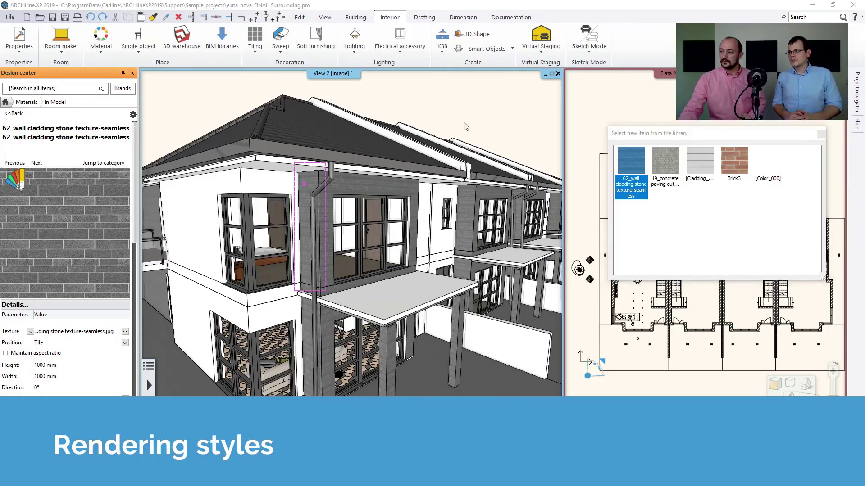
Dismiss the library item picker and show the File menu's recent projects list
{"action": "left_click", "coordinate": [821, 134]}
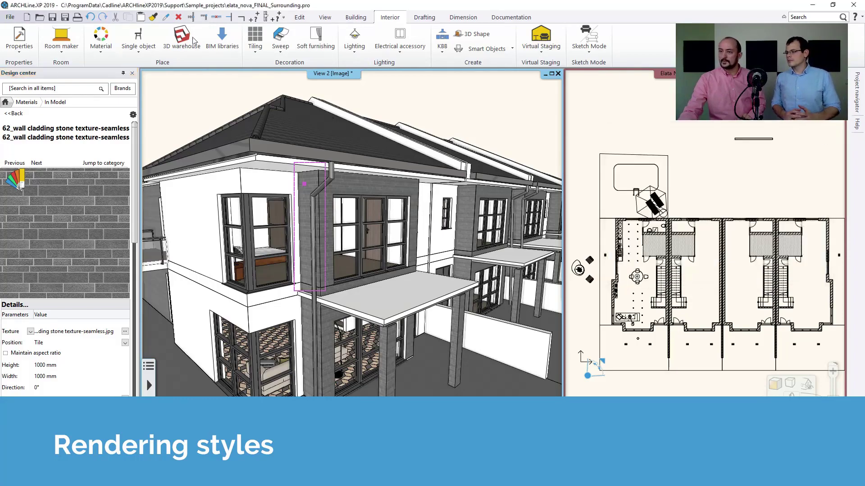
{"action": "left_click", "coordinate": [10, 17]}
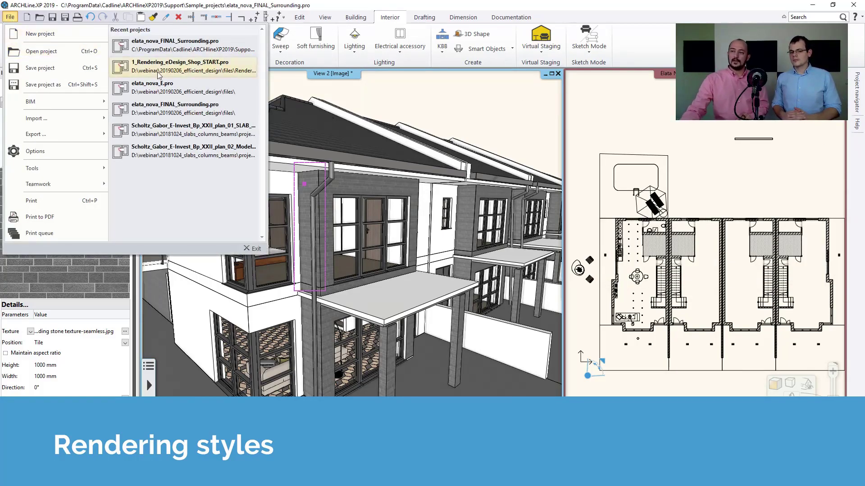
Open 1_Rendering_eDesign_Shop_START.pro from recent projects, quitting the house project without saving
{"action": "left_click", "coordinate": [180, 66]}
{"action": "left_click", "coordinate": [379, 352]}
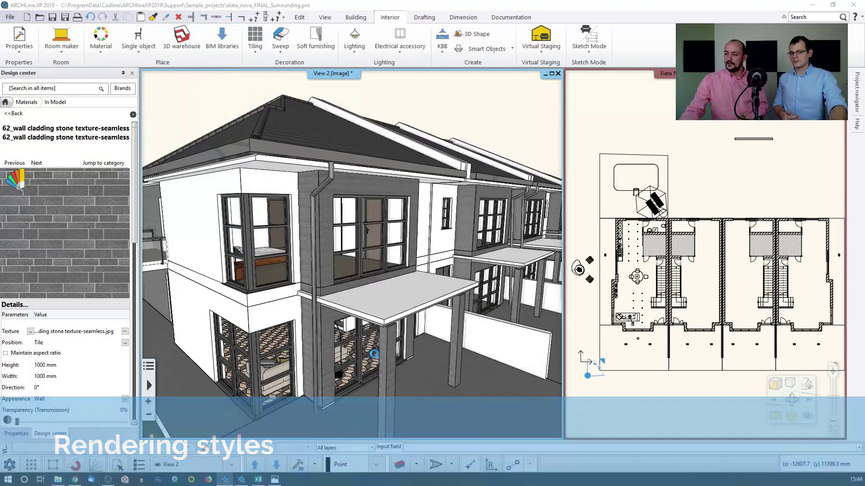
{"action": "left_click", "coordinate": [448, 260]}
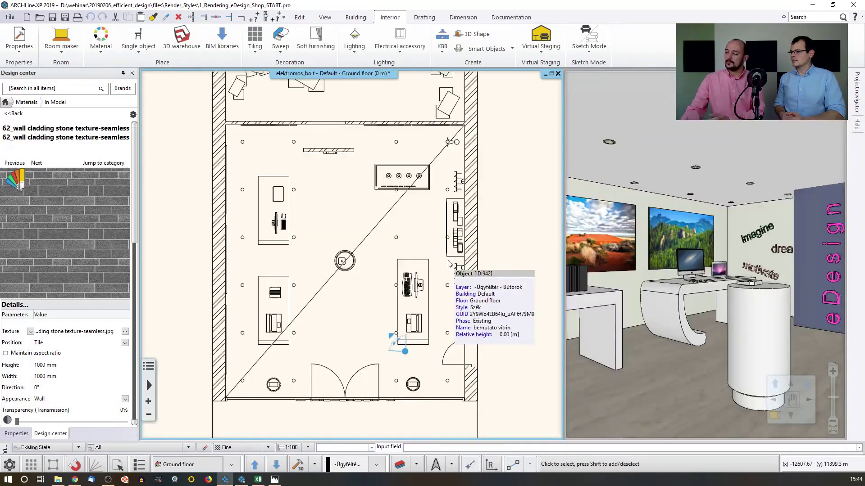
Swap the shop's 3D view into the main pane and start an integrated real-time draft render
{"action": "left_click", "coordinate": [702, 361]}
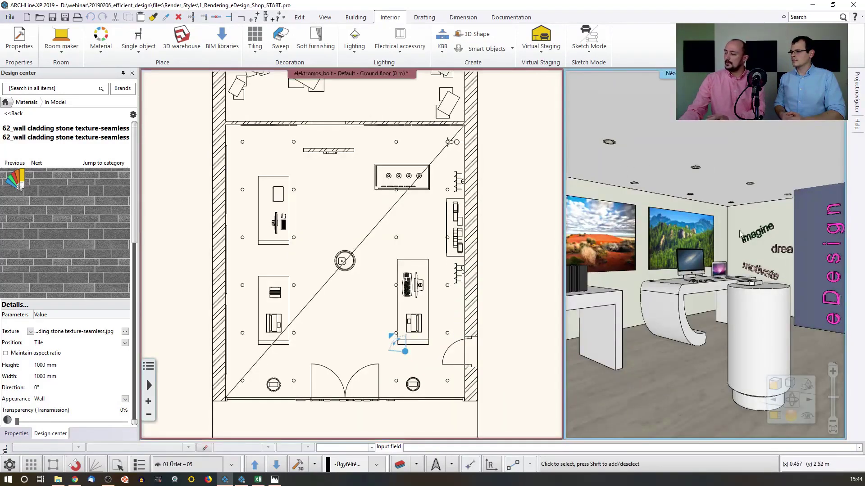
{"action": "left_click", "coordinate": [818, 429]}
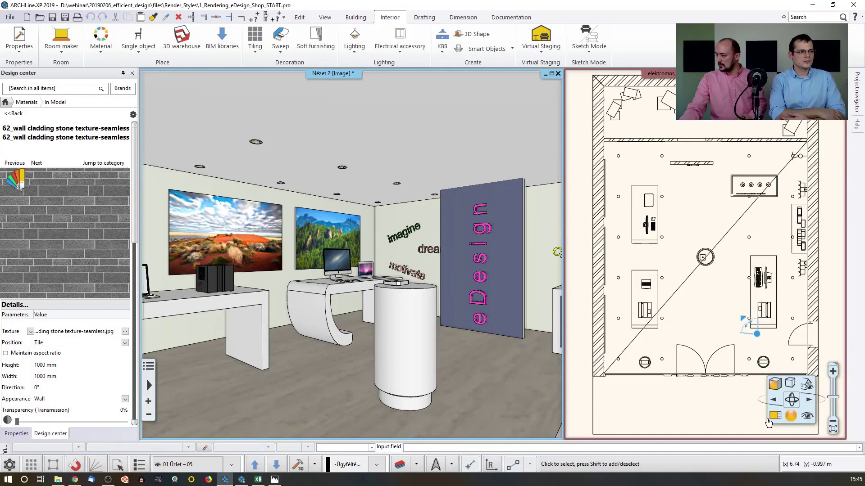
{"action": "left_click", "coordinate": [790, 416]}
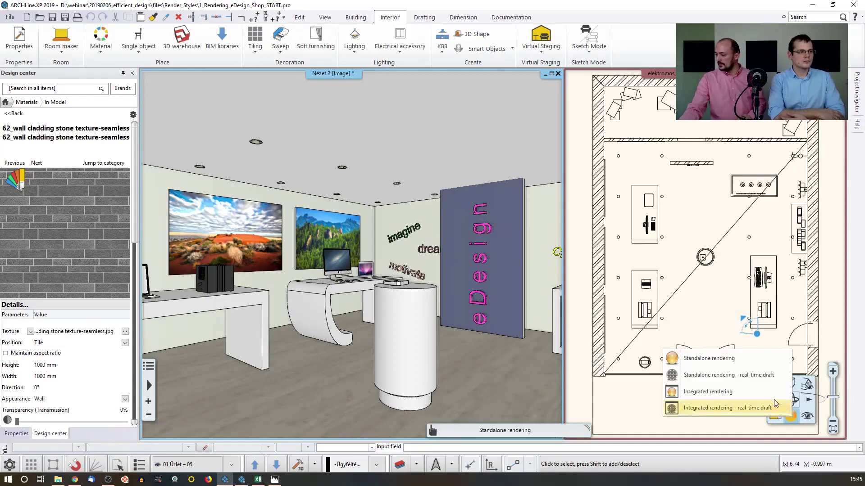
{"action": "left_click", "coordinate": [720, 408]}
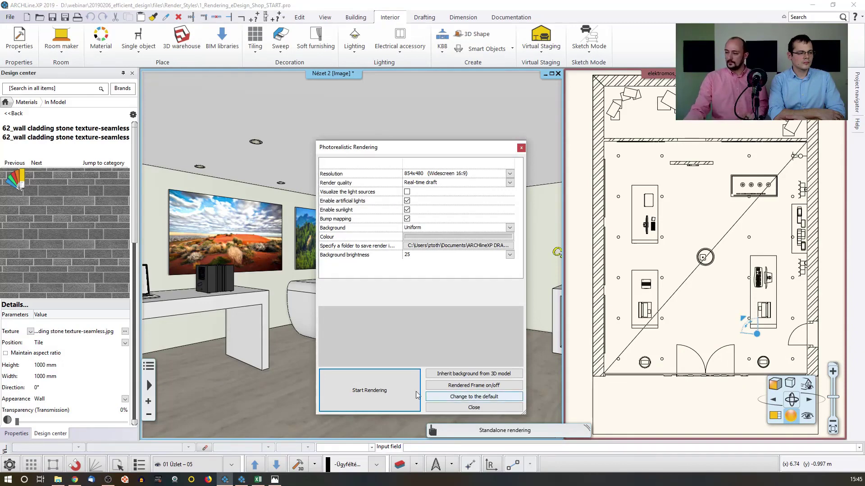
{"action": "left_click", "coordinate": [369, 390]}
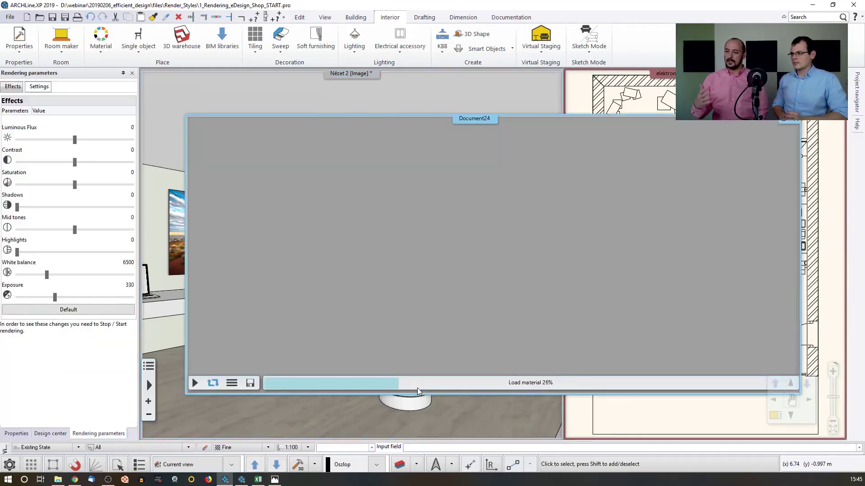
{"action": "left_click", "coordinate": [402, 101]}
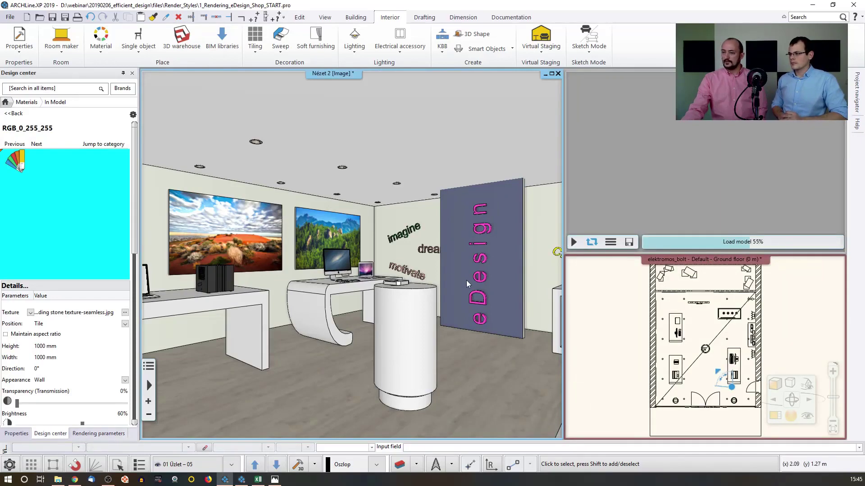
Use Find material on the floor slab to reveal Egger_Chalky_Oak_J in Design center
{"action": "left_click", "coordinate": [6, 104]}
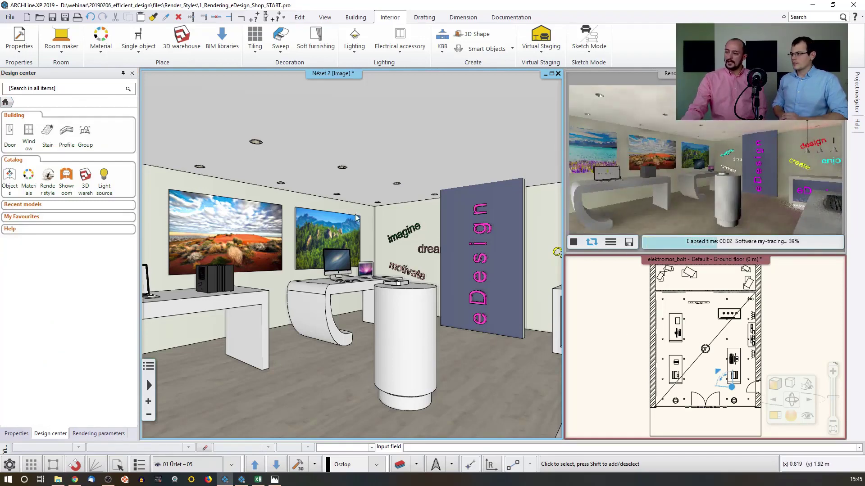
{"action": "mouse_move", "coordinate": [382, 222]}
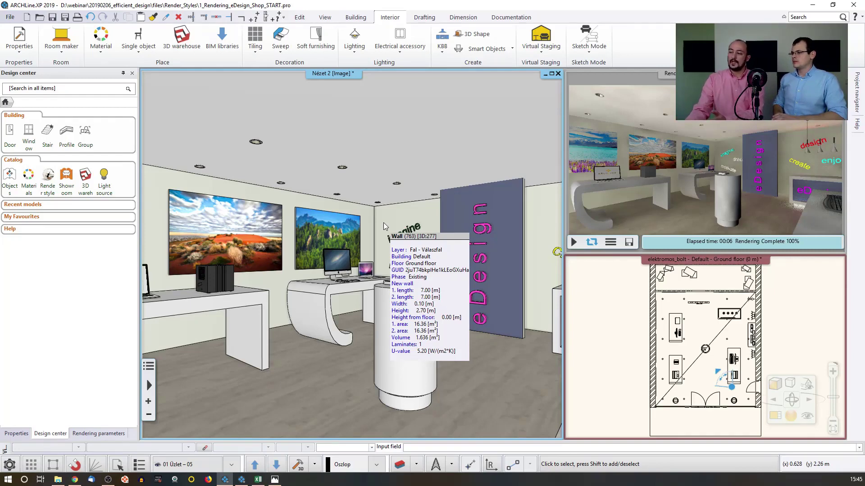
{"action": "right_click", "coordinate": [339, 379]}
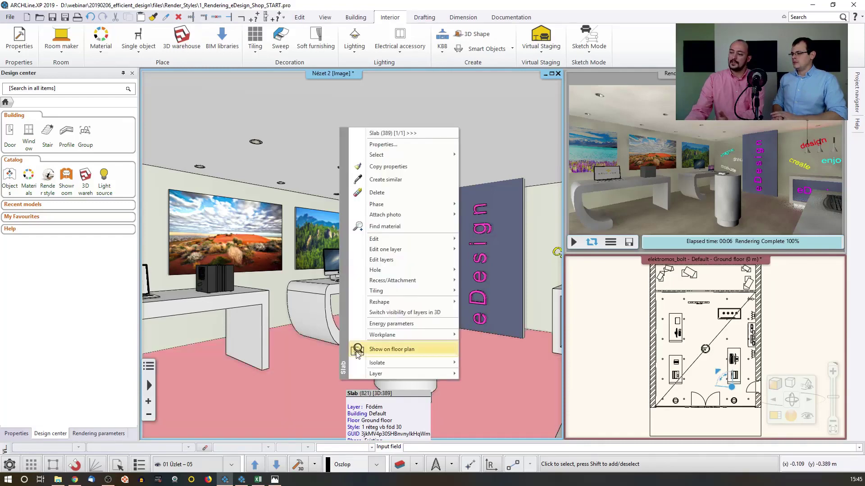
{"action": "mouse_move", "coordinate": [379, 304]}
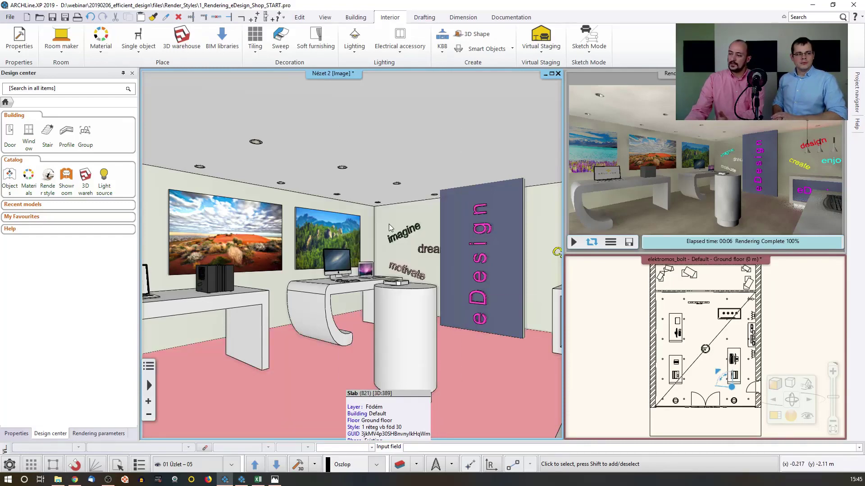
{"action": "left_click", "coordinate": [385, 226]}
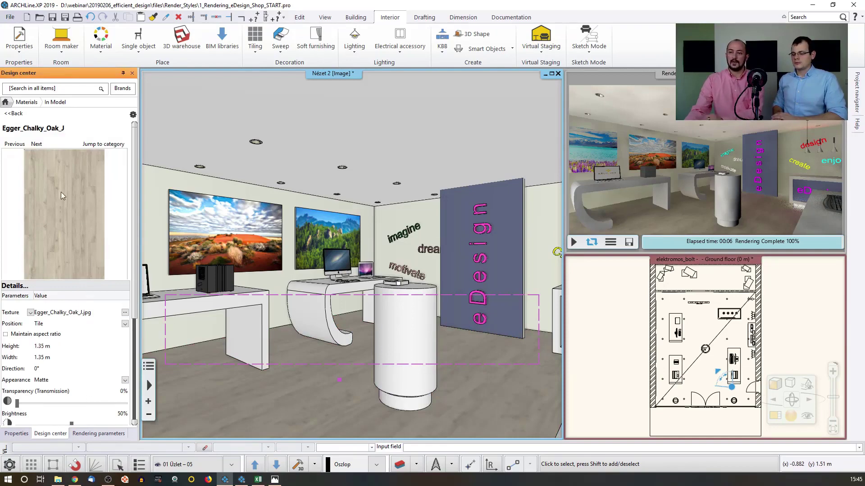
Apply the Ceiling style from Catalog > Render styles to the shop ceiling surface
{"action": "left_click", "coordinate": [10, 114]}
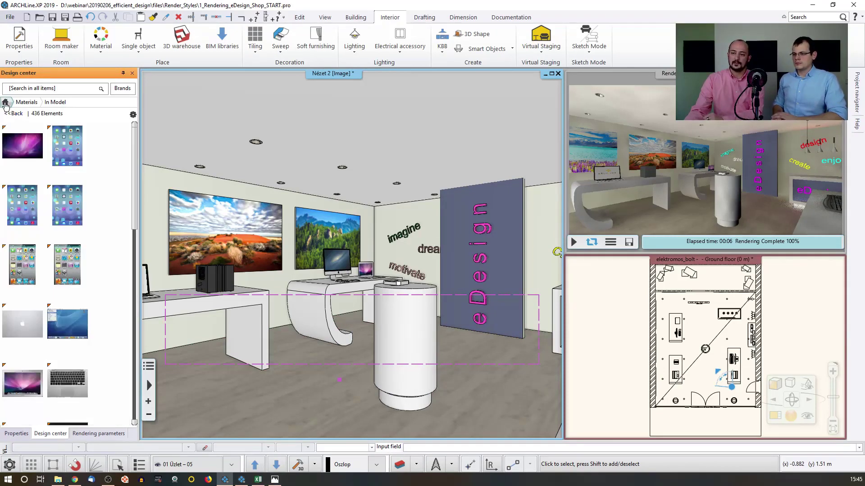
{"action": "left_click", "coordinate": [5, 103]}
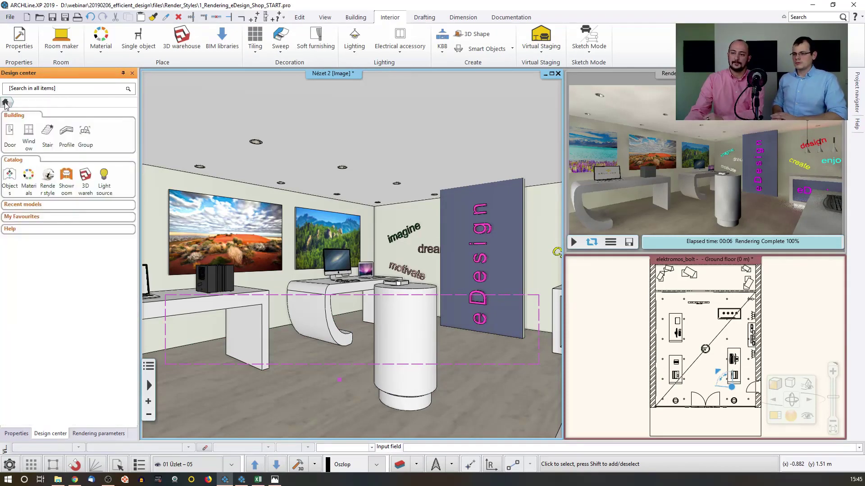
{"action": "left_click", "coordinate": [49, 176]}
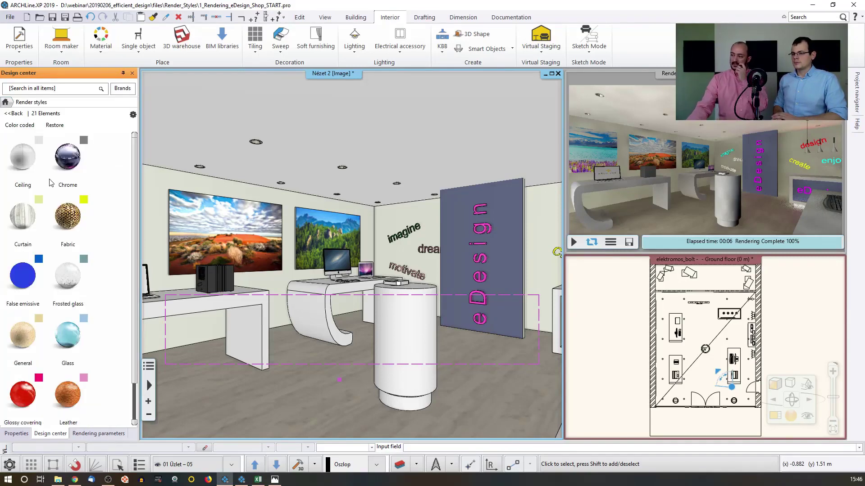
{"action": "mouse_move", "coordinate": [52, 182]}
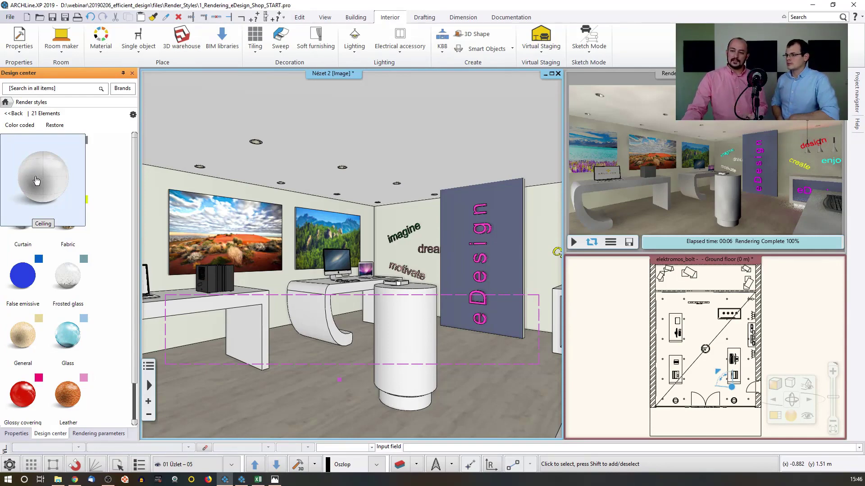
{"action": "left_click", "coordinate": [37, 181]}
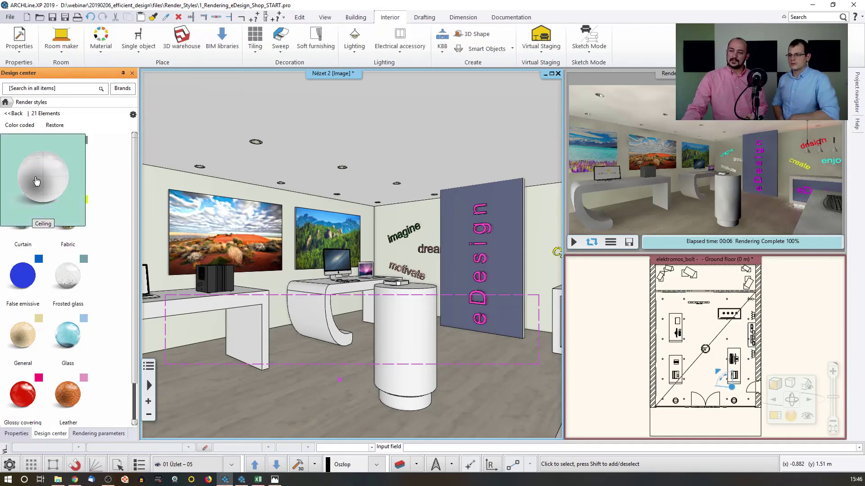
{"action": "left_click", "coordinate": [394, 161]}
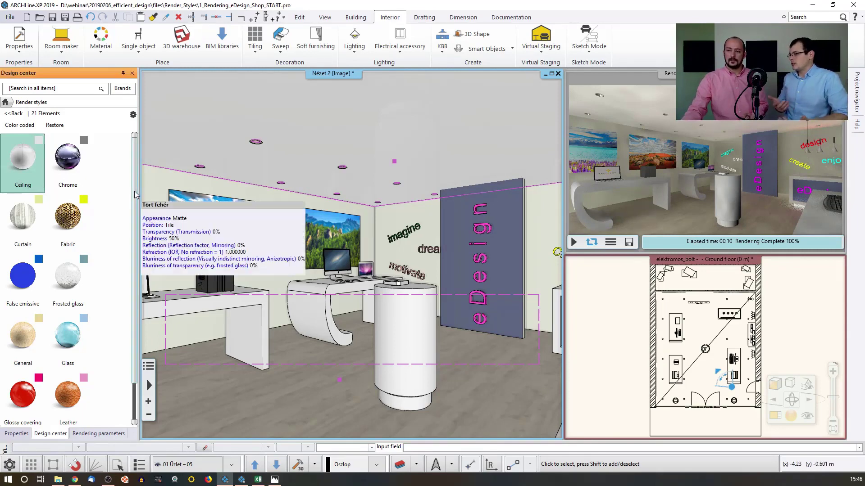
{"action": "scroll", "coordinate": [137, 214], "scroll_direction": "down", "scroll_amount": 3}
{"action": "mouse_move", "coordinate": [234, 159]}
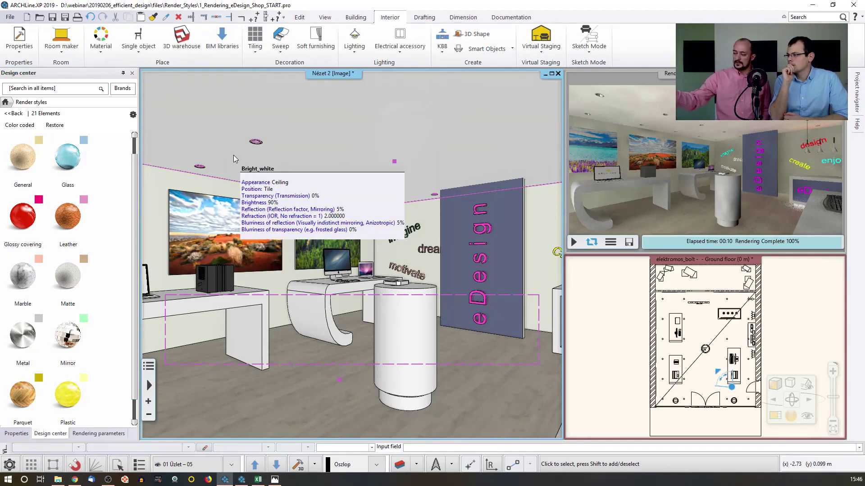
{"action": "mouse_move", "coordinate": [88, 254]}
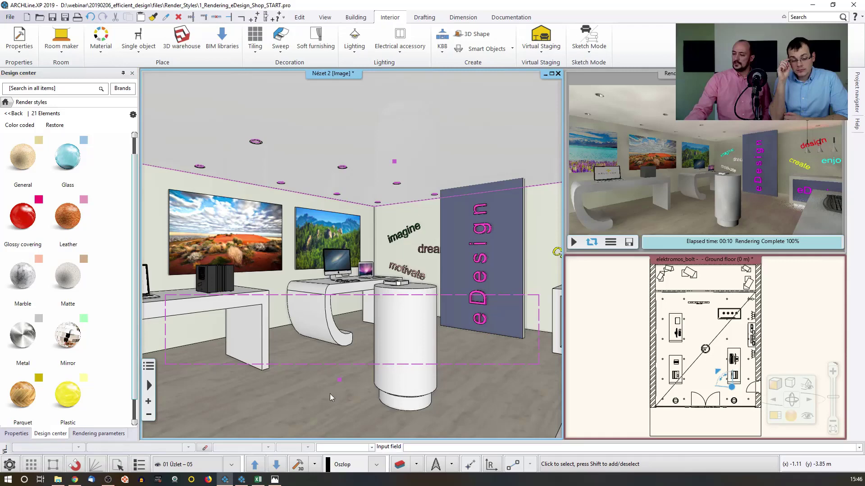
Try Glossy covering and Marble on the floor, then settle on the Parquet render style
{"action": "mouse_move", "coordinate": [31, 232]}
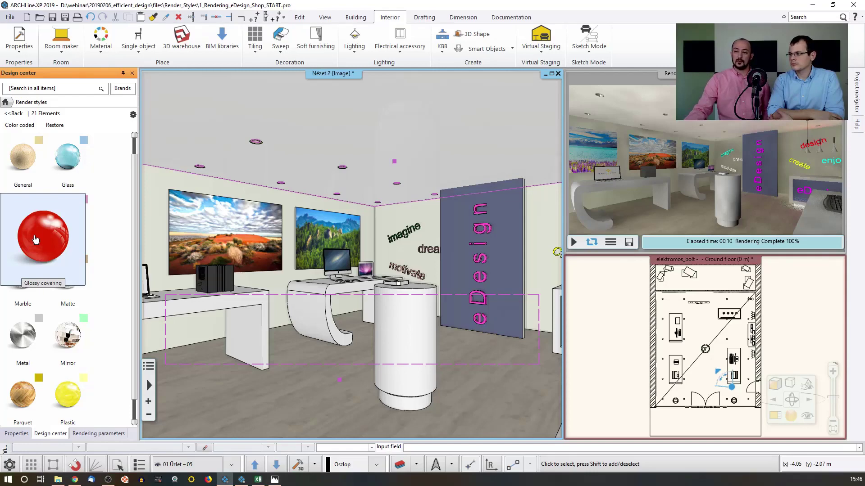
{"action": "left_click_drag", "start_coordinate": [33, 231], "coordinate": [341, 386]}
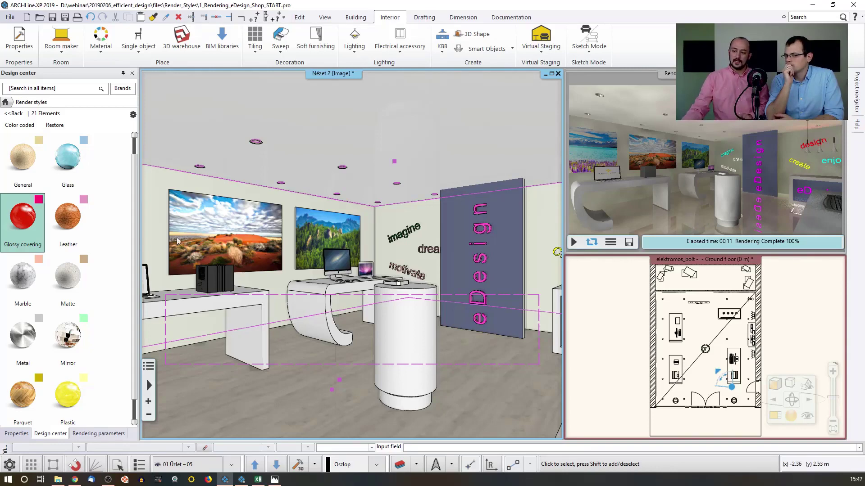
{"action": "mouse_move", "coordinate": [35, 298]}
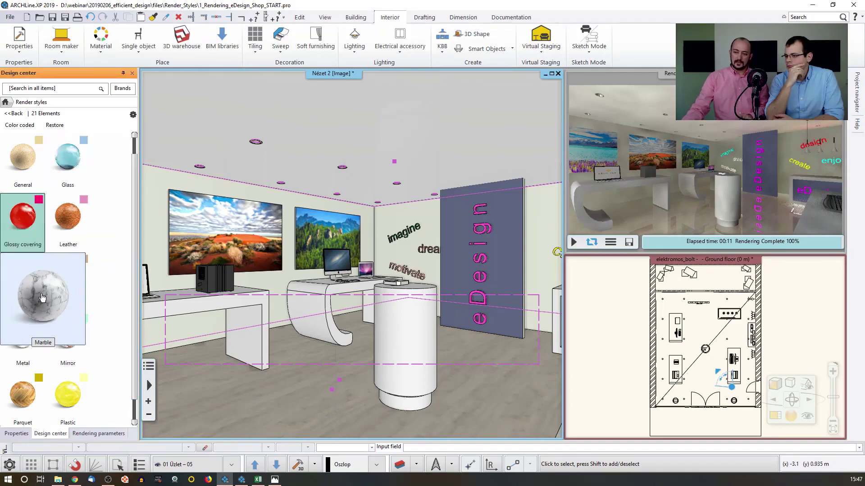
{"action": "left_click_drag", "start_coordinate": [42, 297], "coordinate": [306, 387]}
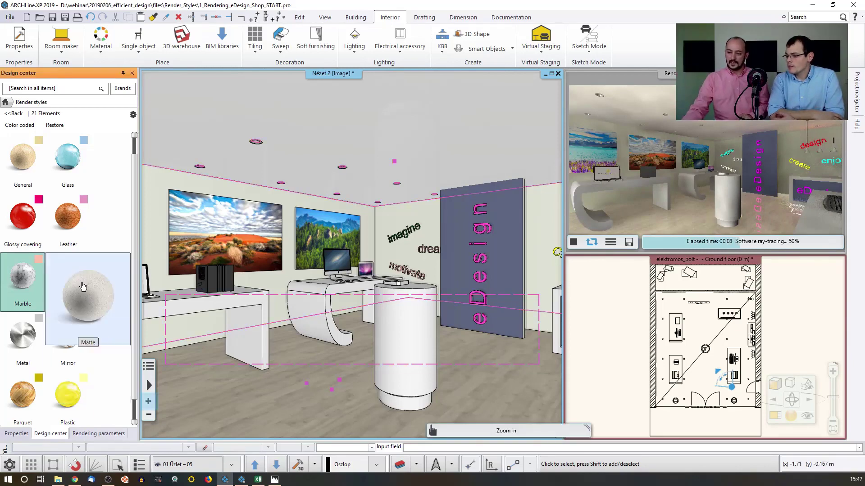
{"action": "left_click", "coordinate": [22, 394]}
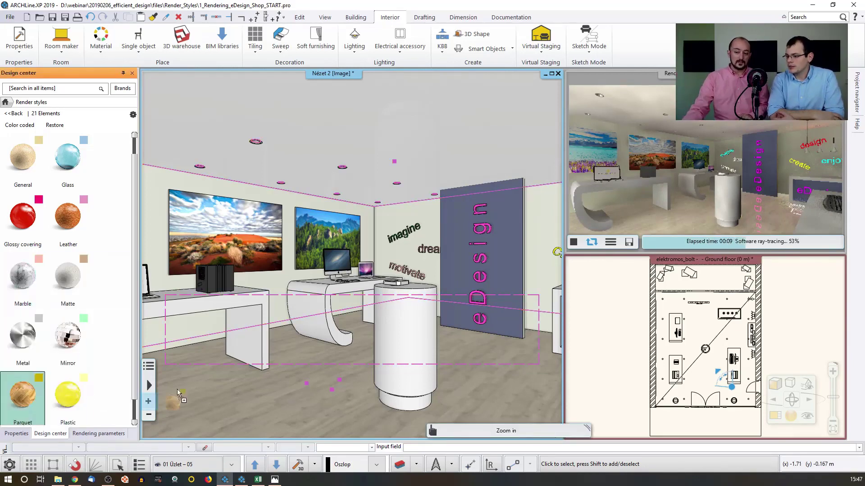
{"action": "left_click", "coordinate": [316, 395]}
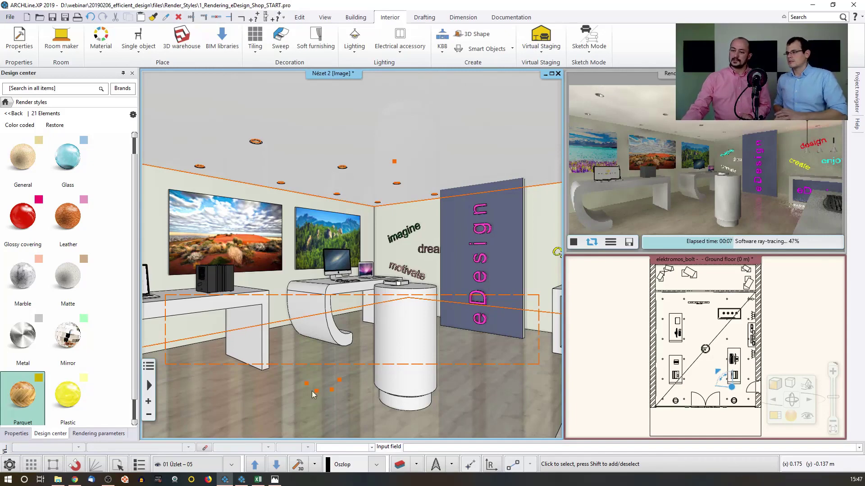
Magnify the live render preview into the main view
{"action": "left_click", "coordinate": [674, 196]}
{"action": "left_click", "coordinate": [775, 416]}
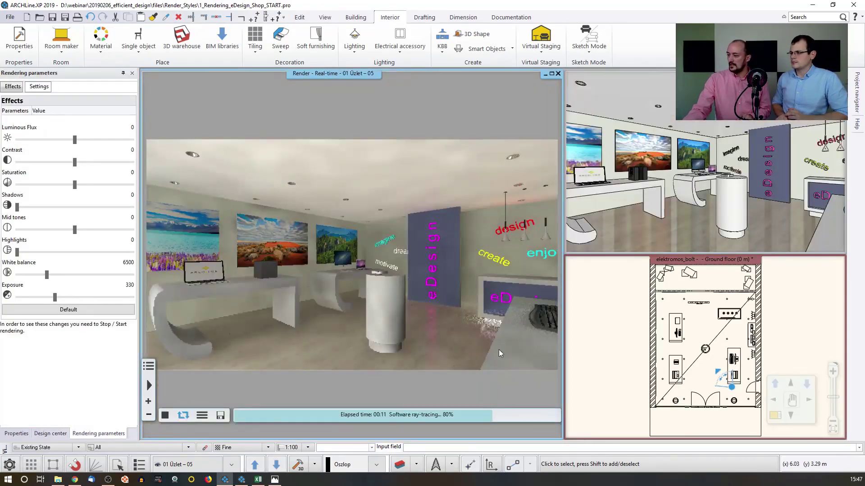
{"action": "left_click", "coordinate": [669, 196]}
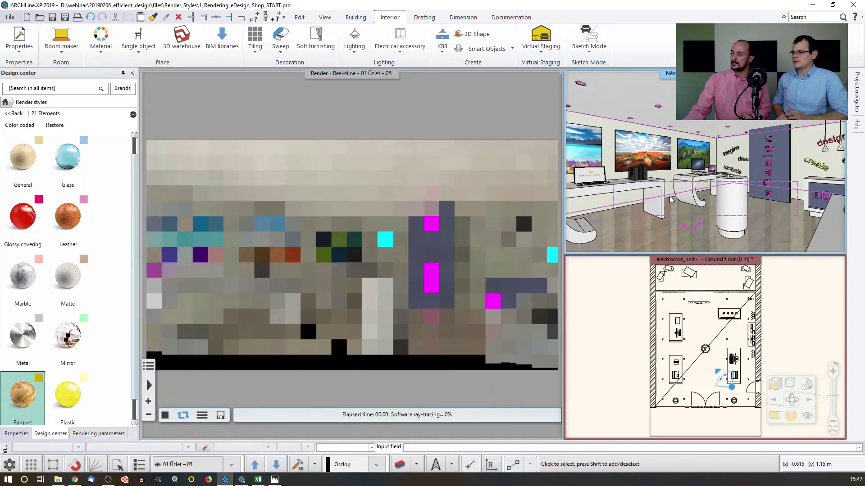
{"action": "mouse_move", "coordinate": [644, 237]}
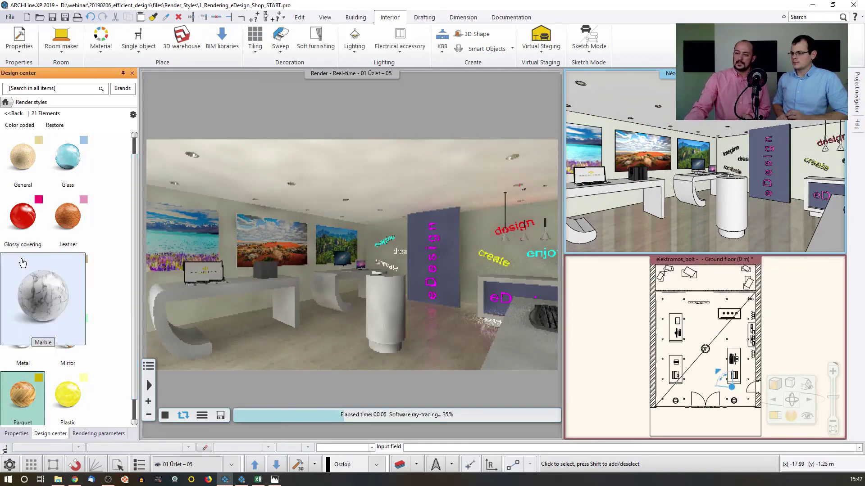
Drop Glossy covering, then Glass, onto the white pedestal so it renders fully transparent
{"action": "left_click_drag", "start_coordinate": [22, 217], "coordinate": [731, 205]}
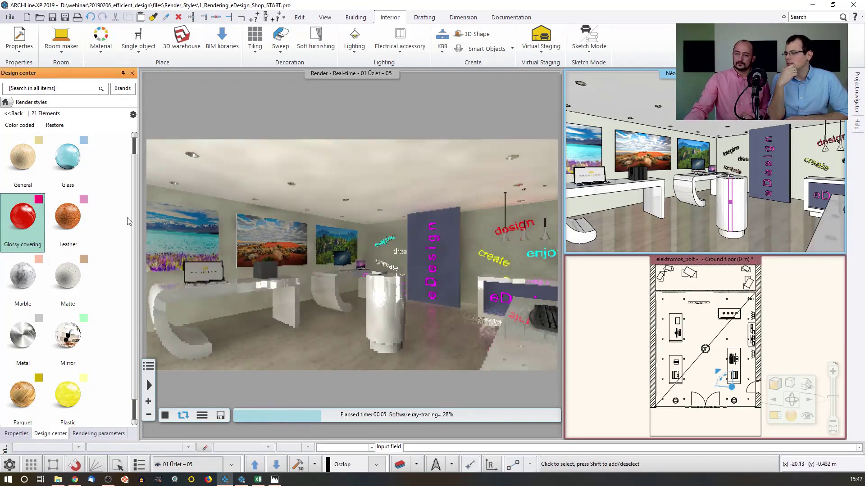
{"action": "left_click_drag", "start_coordinate": [68, 157], "coordinate": [731, 207]}
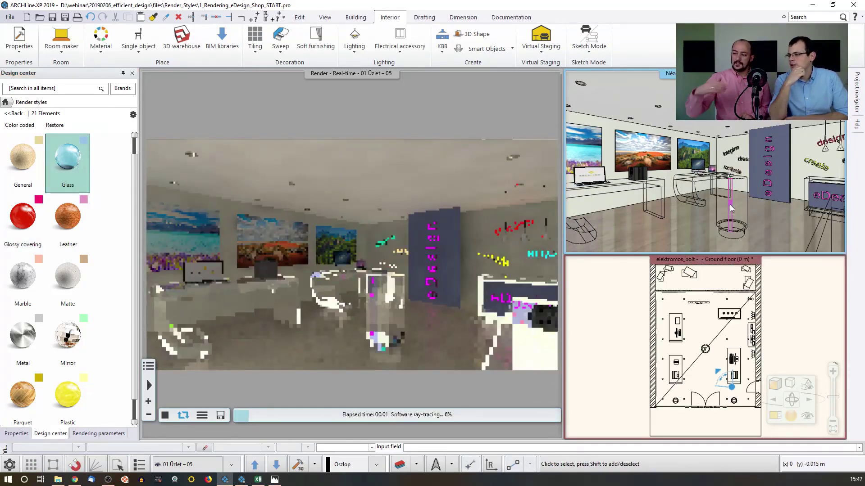
{"action": "mouse_move", "coordinate": [731, 208]}
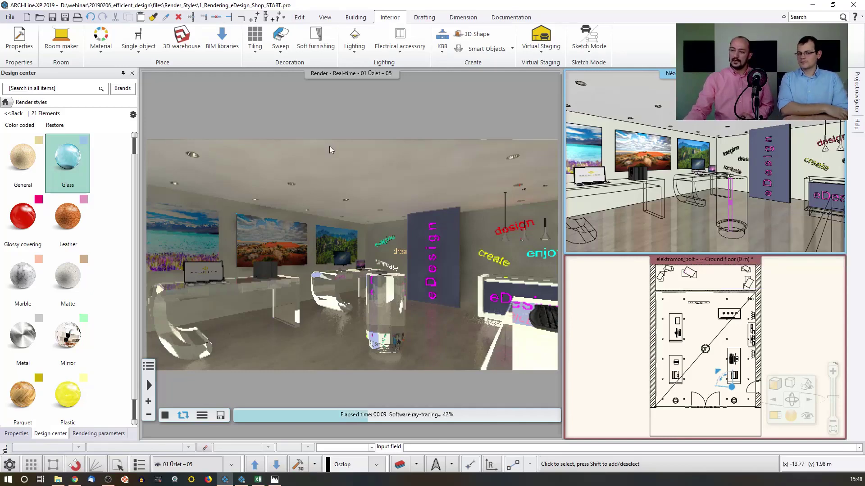
Give the cylinder pedestal the Real emissive render style to make it glow
{"action": "scroll", "coordinate": [134, 205], "scroll_direction": "down", "scroll_amount": 5}
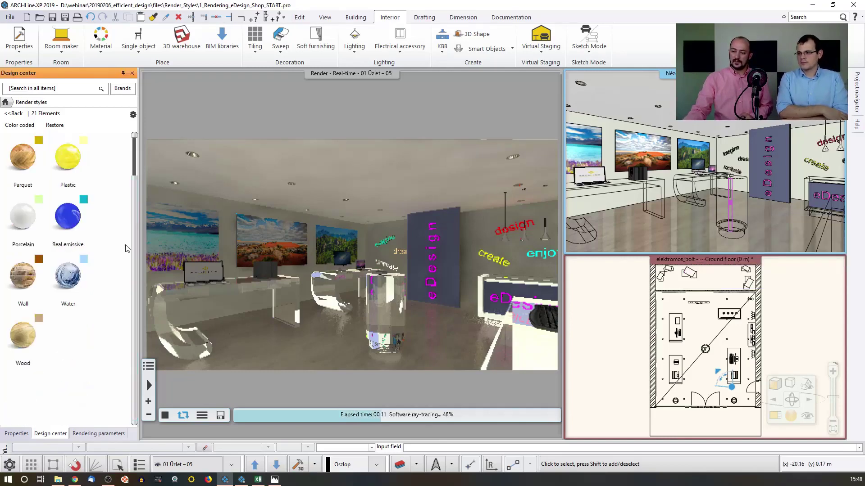
{"action": "left_click", "coordinate": [80, 205]}
{"action": "left_click", "coordinate": [738, 212]}
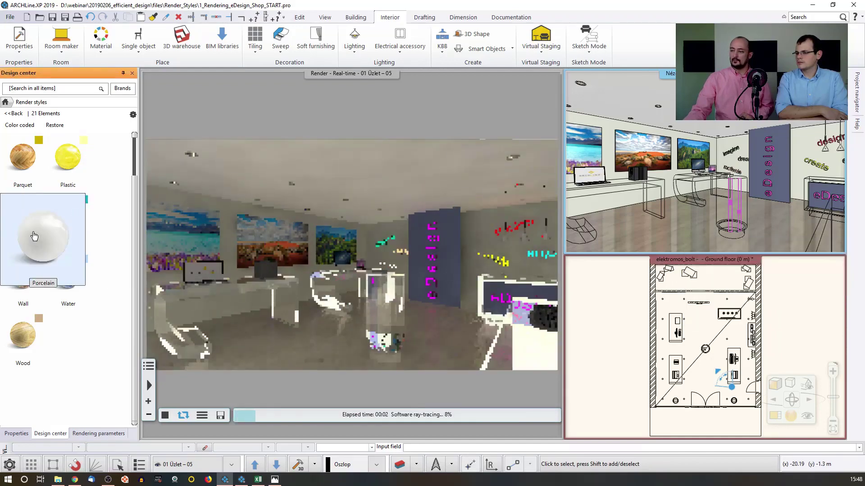
Switch the cylinder pedestal to the Porcelain render style instead
{"action": "left_click", "coordinate": [34, 236]}
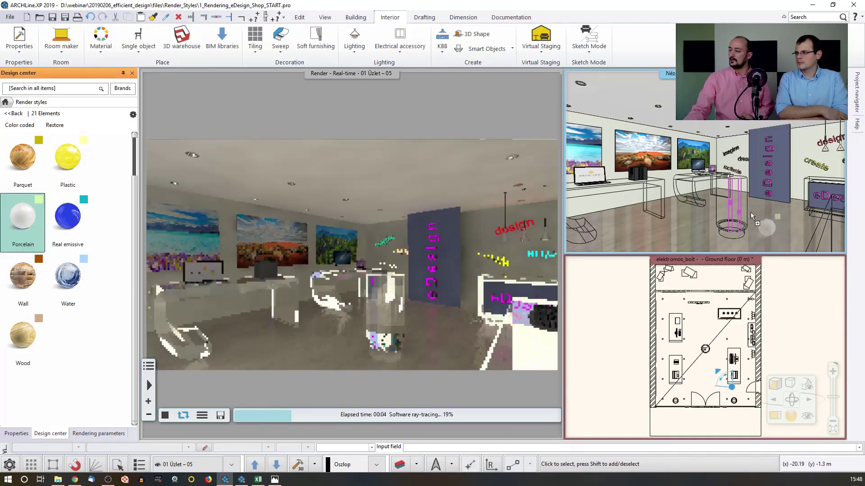
{"action": "left_click", "coordinate": [733, 207]}
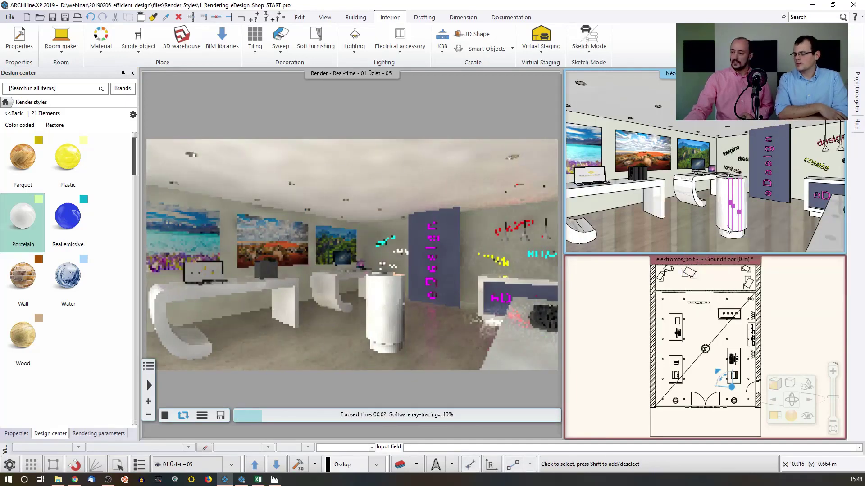
{"action": "scroll", "coordinate": [99, 347], "scroll_direction": "up", "scroll_amount": 5}
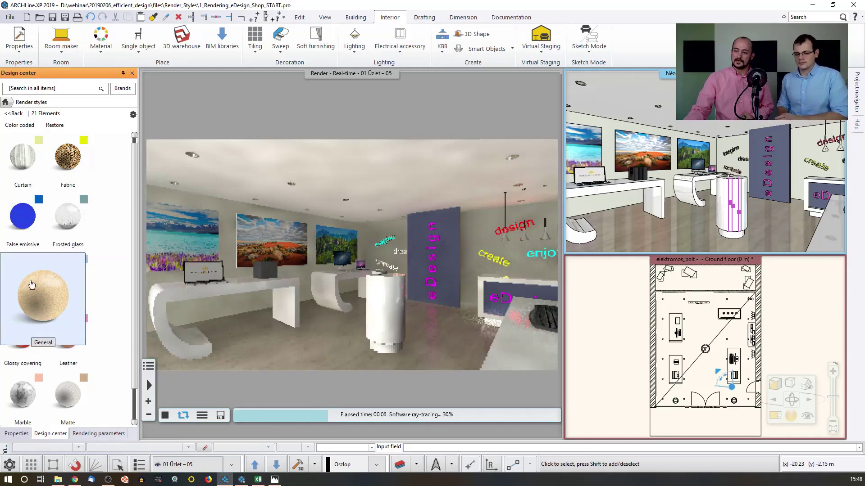
{"action": "mouse_move", "coordinate": [71, 219]}
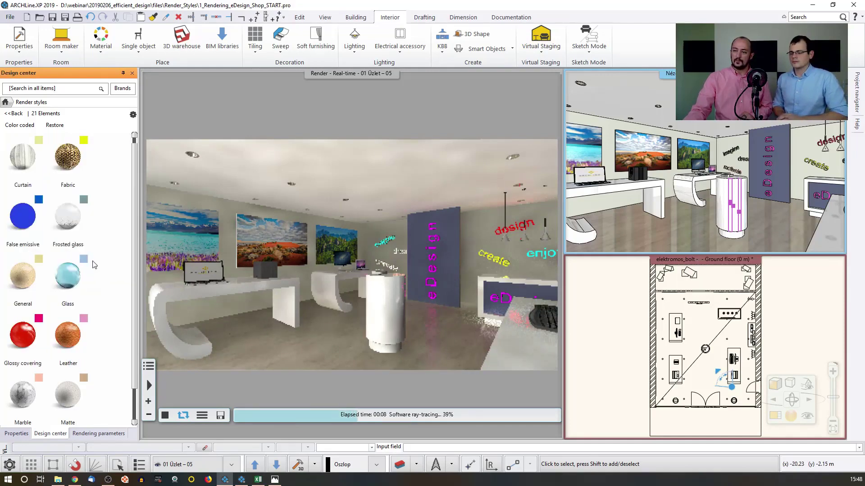
{"action": "mouse_move", "coordinate": [75, 267]}
{"action": "mouse_move", "coordinate": [80, 240]}
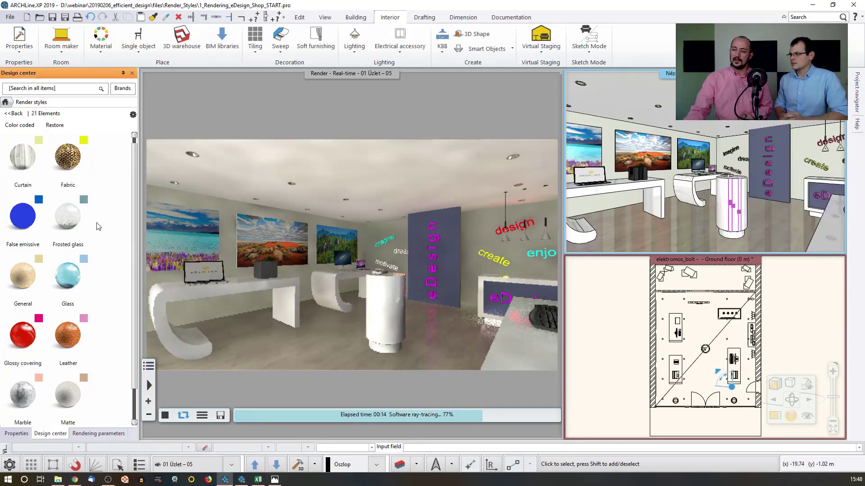
Drop the Frosted glass render style onto the purple eDesign sign panel
{"action": "left_click_drag", "start_coordinate": [78, 238], "coordinate": [777, 158]}
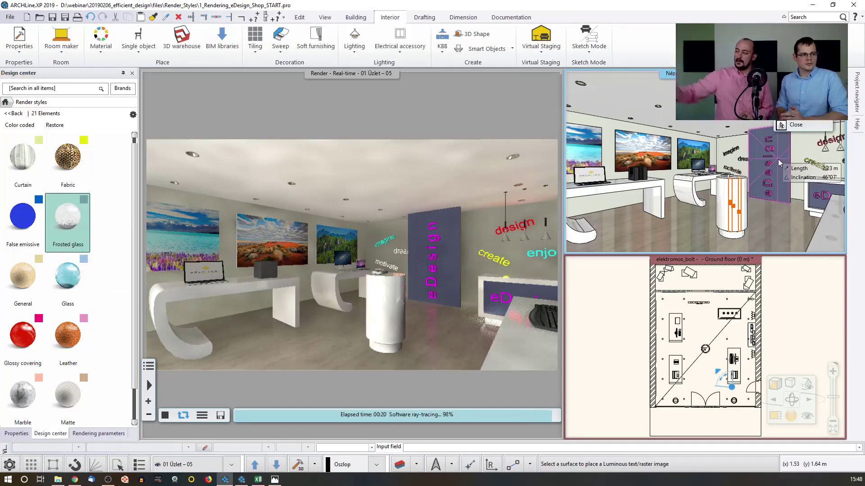
{"action": "left_click", "coordinate": [777, 159]}
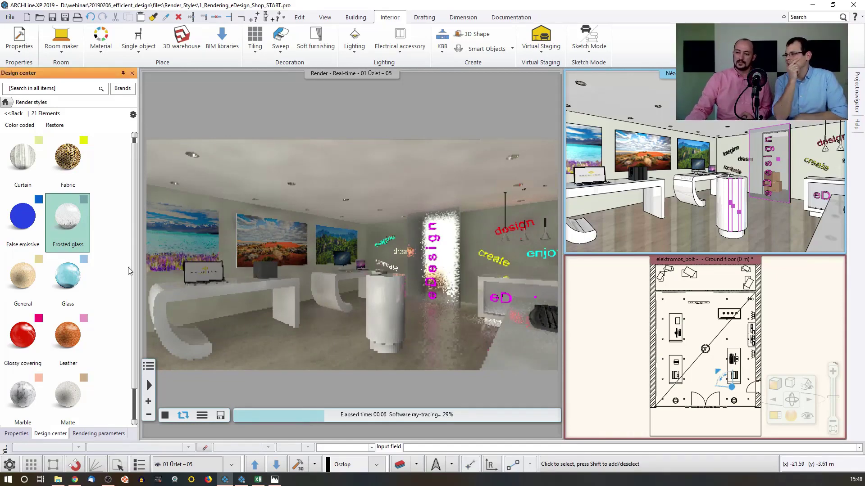
Drop General, then Wall, onto the eDesign panel, replacing its frosted glass
{"action": "left_click_drag", "start_coordinate": [23, 276], "coordinate": [774, 167]}
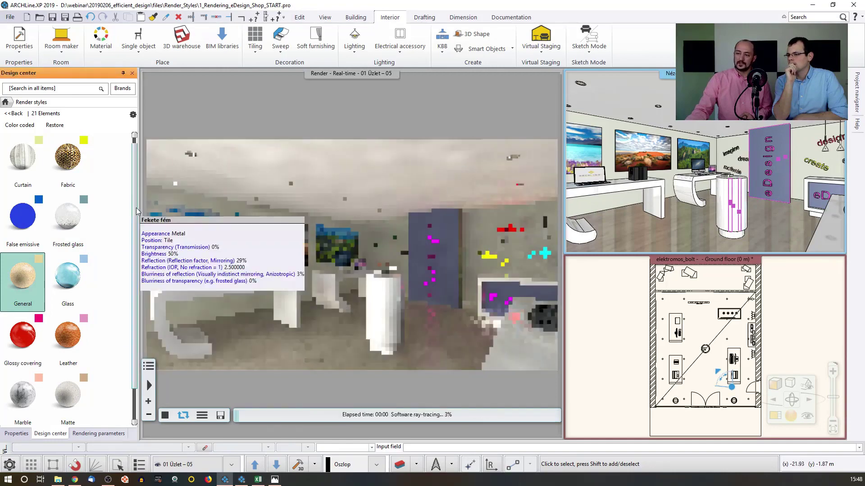
{"action": "scroll", "coordinate": [96, 298], "scroll_direction": "down", "scroll_amount": 5}
{"action": "mouse_move", "coordinate": [34, 295]}
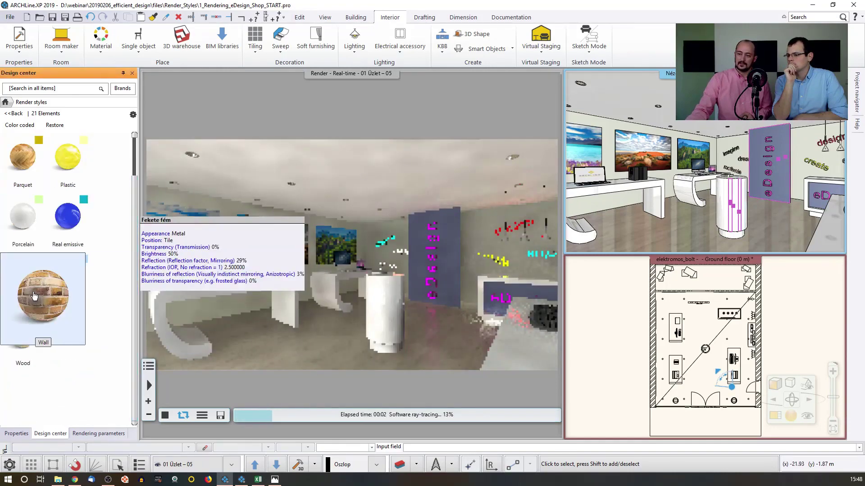
{"action": "left_click_drag", "start_coordinate": [34, 296], "coordinate": [779, 173]}
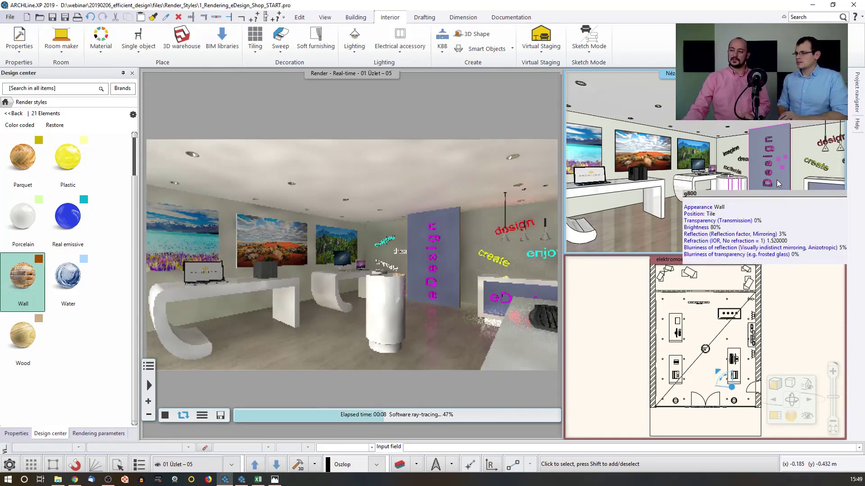
{"action": "mouse_move", "coordinate": [650, 182]}
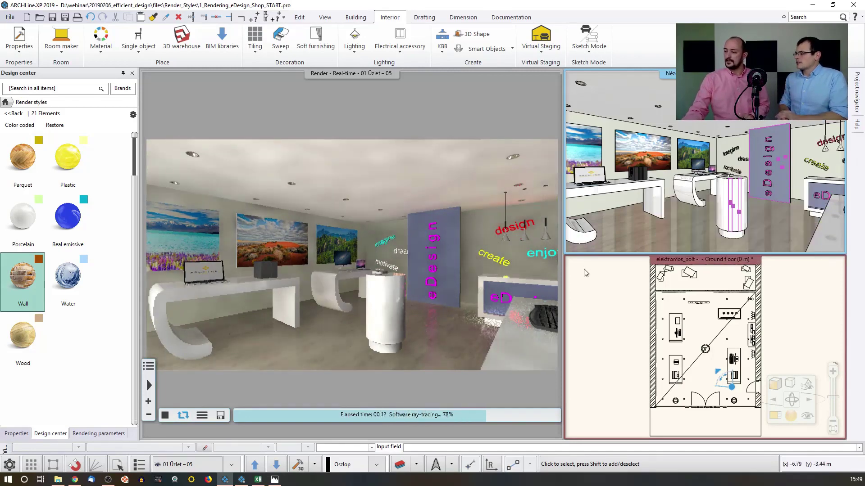
Maximise the 3D model view Nézet 2 in the main window, leaving the render in the small pane
{"action": "left_click", "coordinate": [586, 287]}
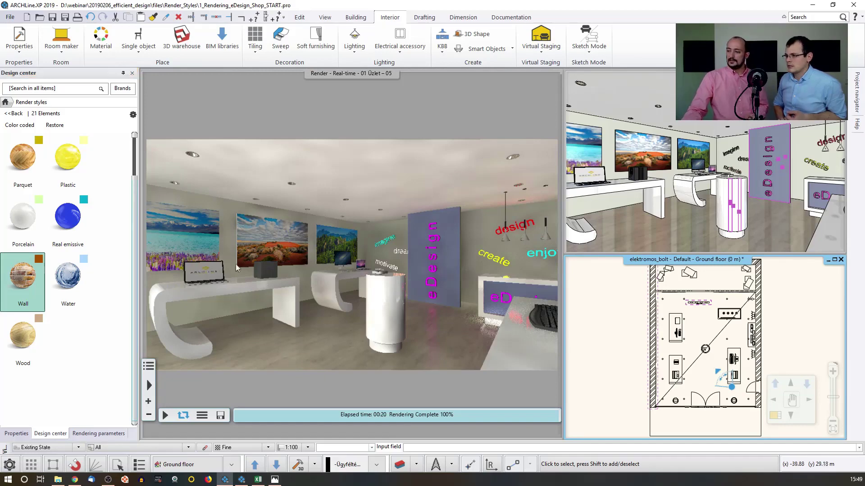
{"action": "left_click", "coordinate": [775, 416]}
{"action": "mouse_move", "coordinate": [478, 325]}
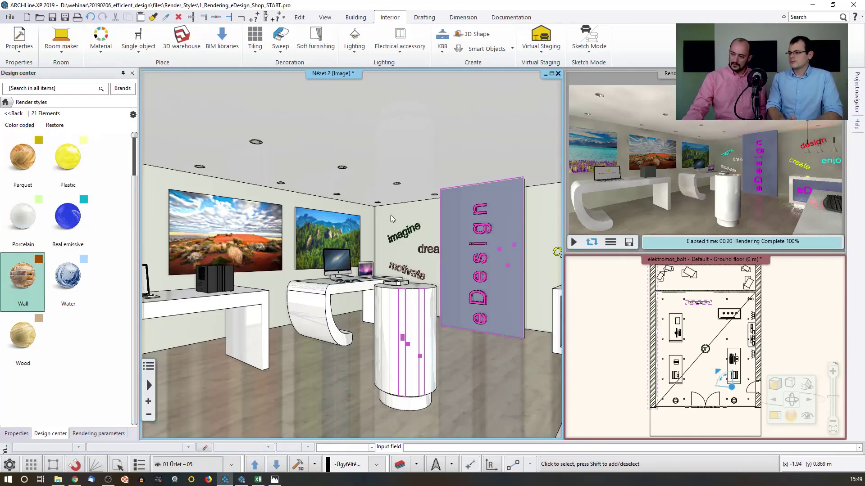
Turn on the Color coded view and give the shop floor the Parquet render style
{"action": "left_click", "coordinate": [21, 127]}
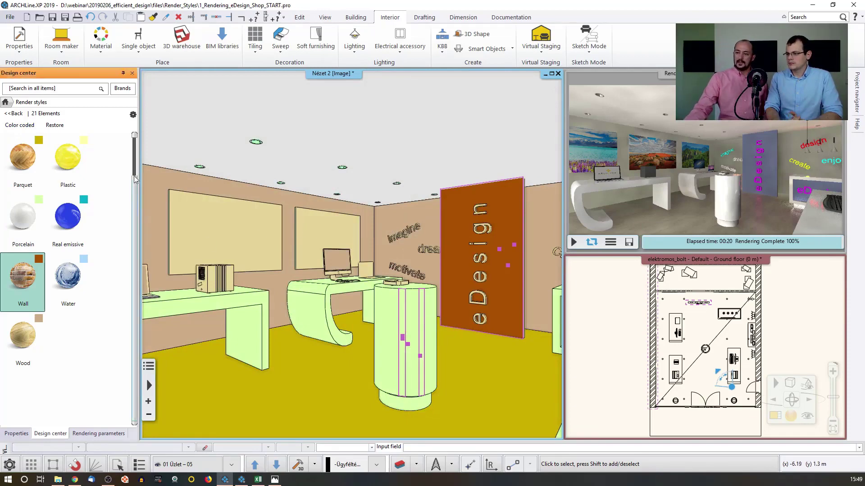
{"action": "left_click", "coordinate": [35, 175]}
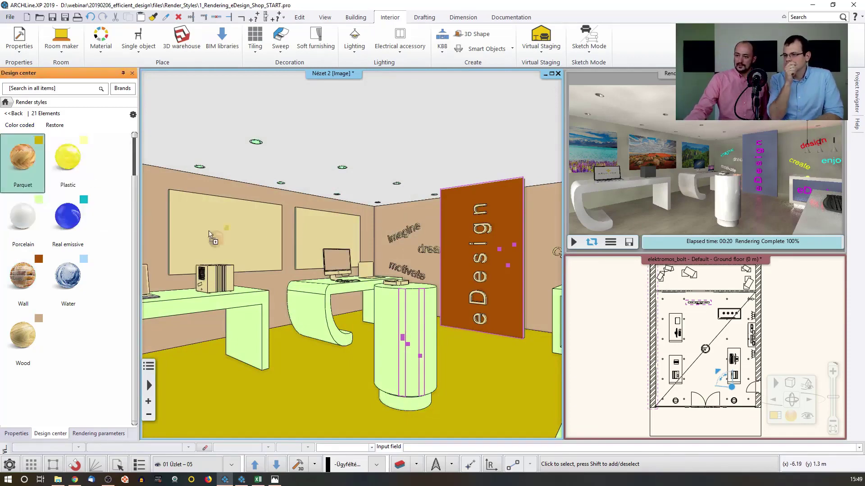
{"action": "left_click", "coordinate": [319, 375]}
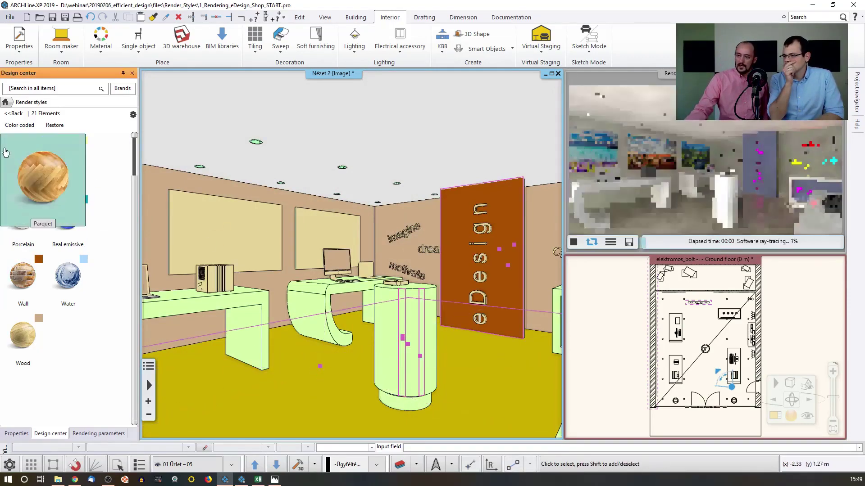
Drag the Chrome render style onto the white desks and counter
{"action": "mouse_move", "coordinate": [47, 150]}
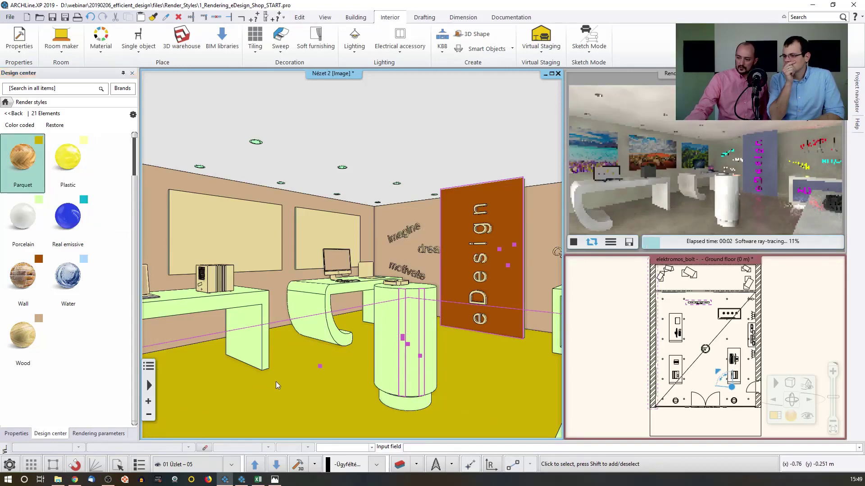
{"action": "scroll", "coordinate": [135, 274], "scroll_direction": "up", "scroll_amount": 5}
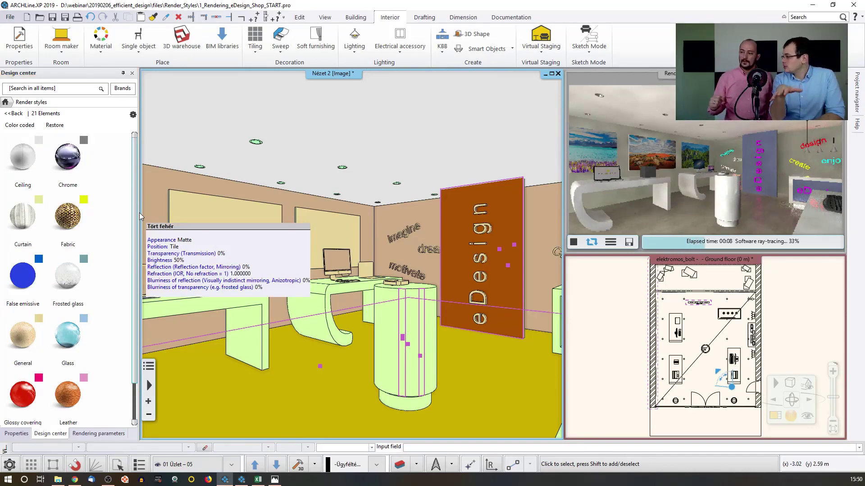
{"action": "mouse_move", "coordinate": [77, 179]}
{"action": "left_click_drag", "start_coordinate": [77, 179], "coordinate": [391, 331]}
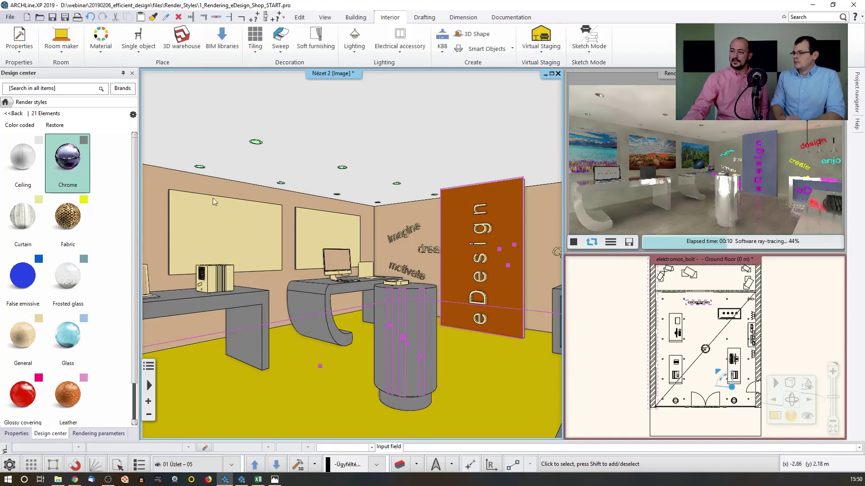
{"action": "scroll", "coordinate": [133, 200], "scroll_direction": "down", "scroll_amount": 2}
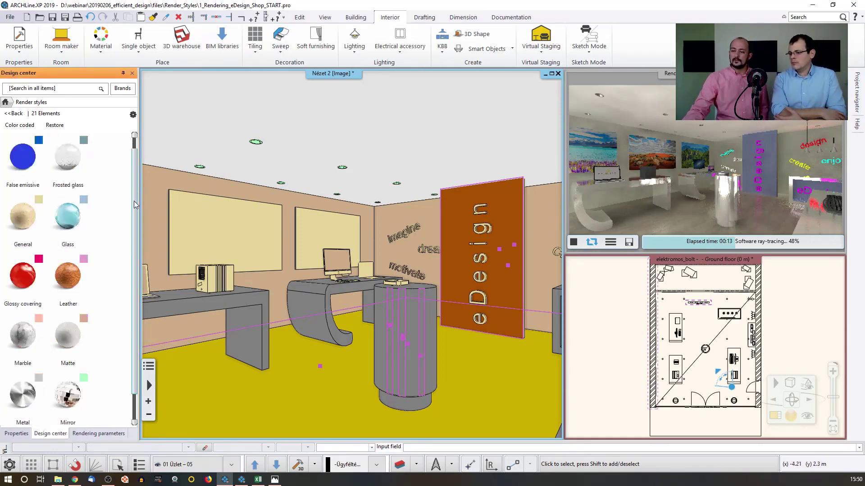
{"action": "scroll", "coordinate": [134, 206], "scroll_direction": "down", "scroll_amount": 1}
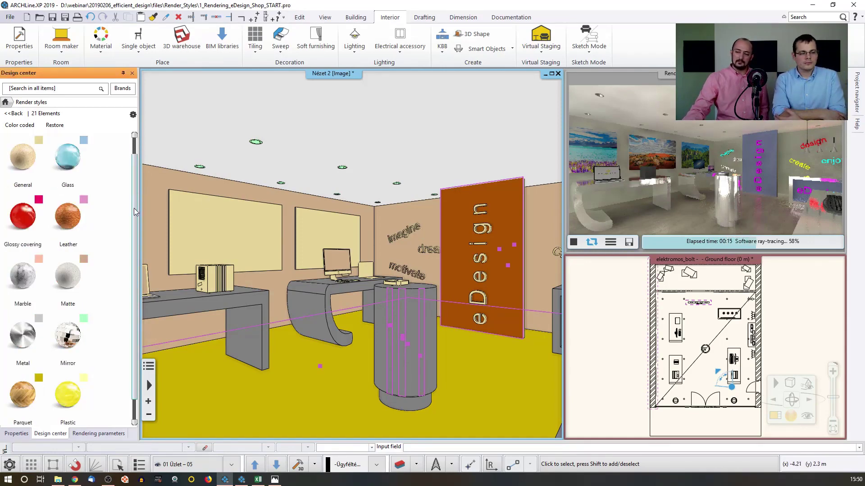
{"action": "mouse_move", "coordinate": [71, 281]}
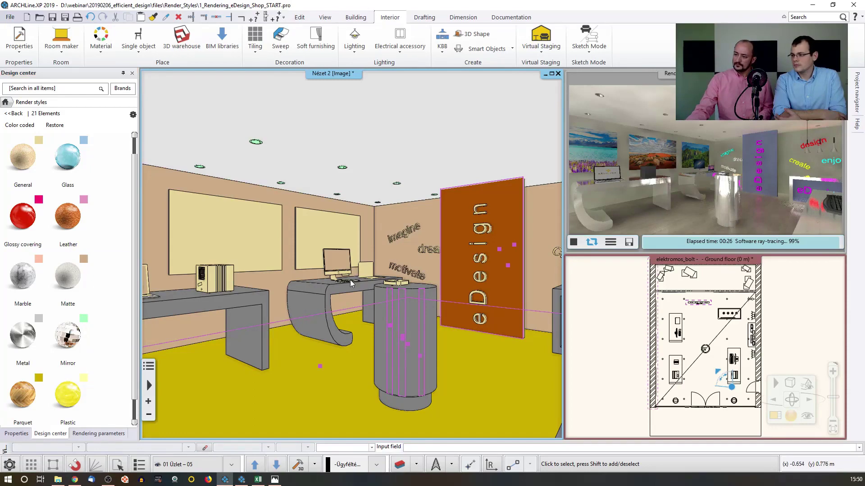
{"action": "mouse_move", "coordinate": [349, 281]}
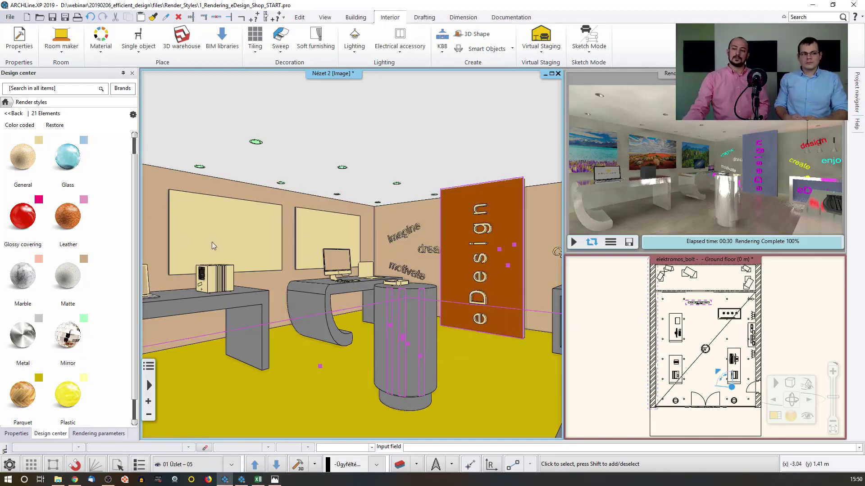
{"action": "mouse_move", "coordinate": [214, 242]}
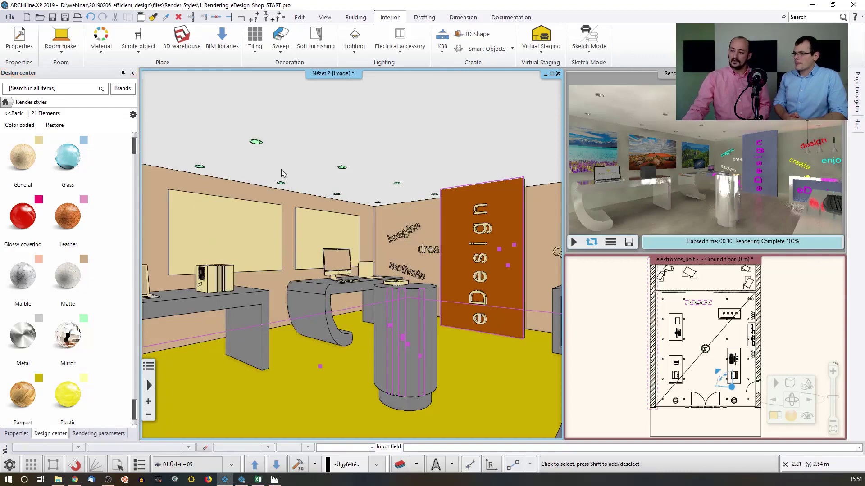
Restore real materials in the 3D view and return Design center to its home page
{"action": "left_click", "coordinate": [54, 125]}
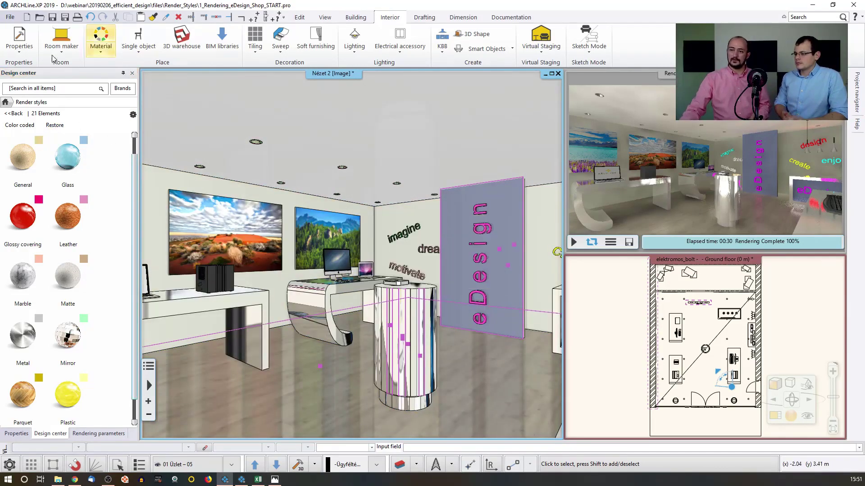
{"action": "left_click", "coordinate": [5, 102]}
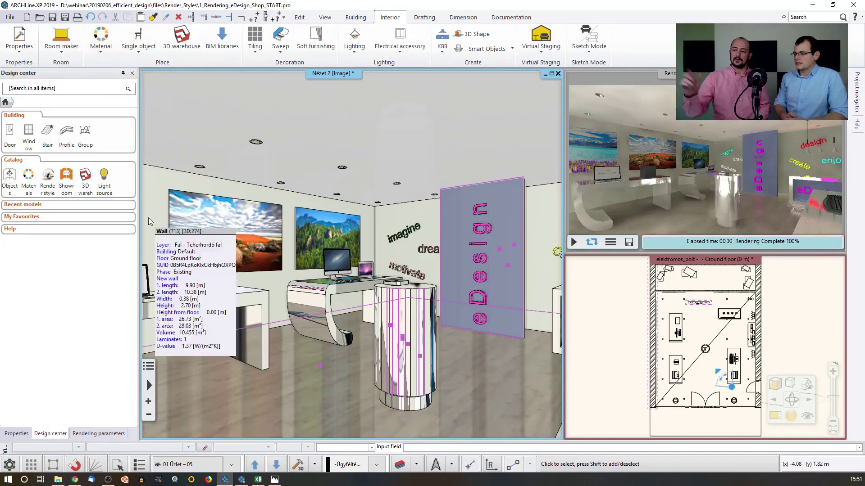